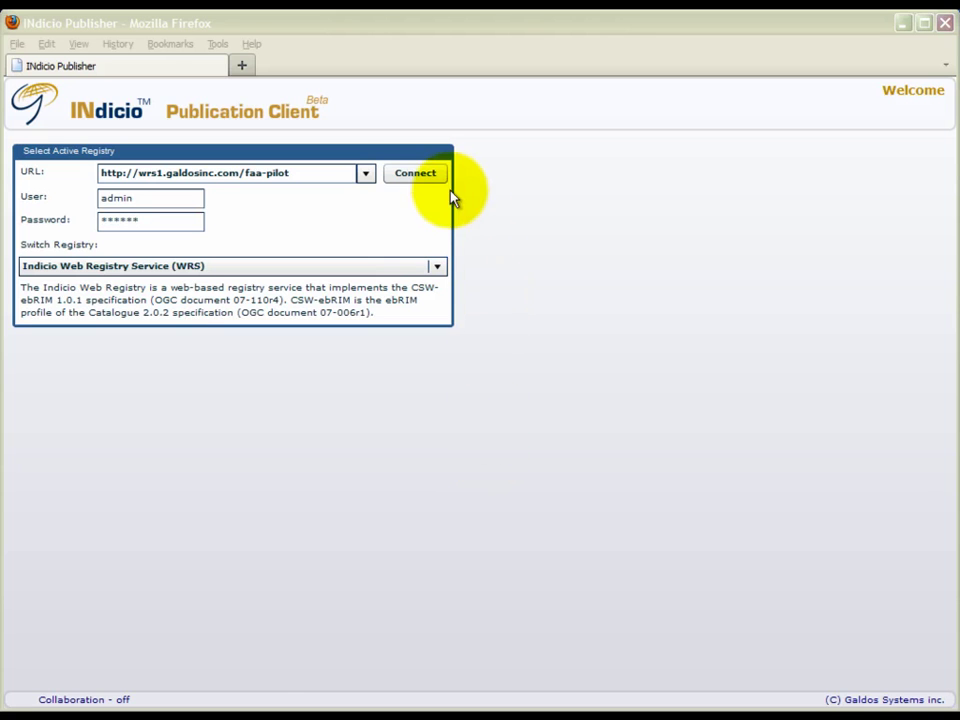
- Connect to the faa-pilot registry and let the Object Types counts load, e.g. 6 Service and 11 Archetype
left_click(416, 175)
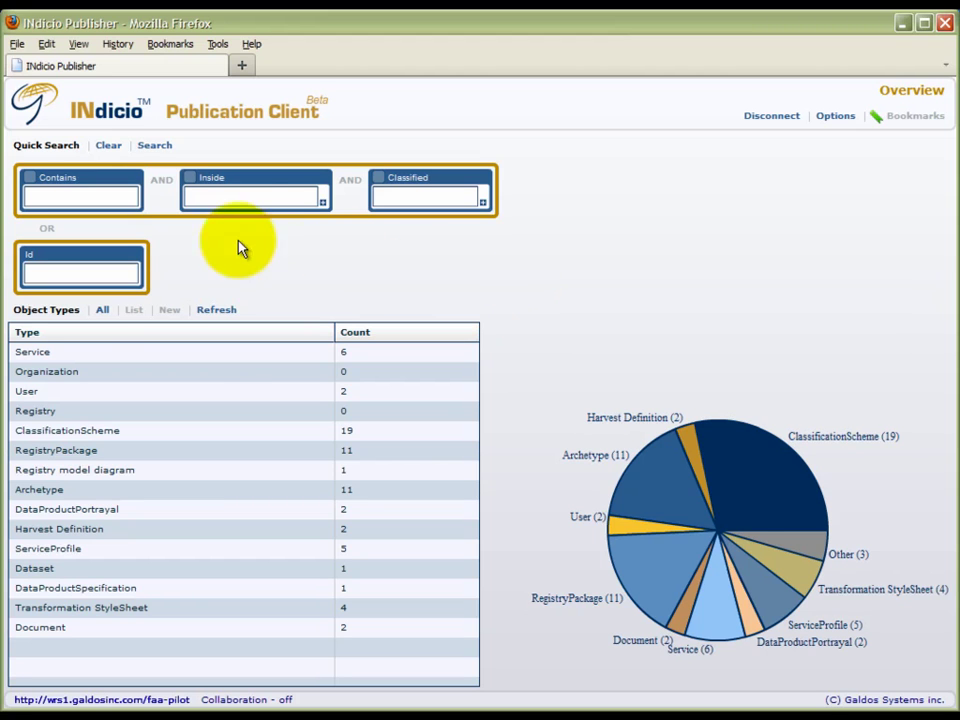
left_click(74, 195)
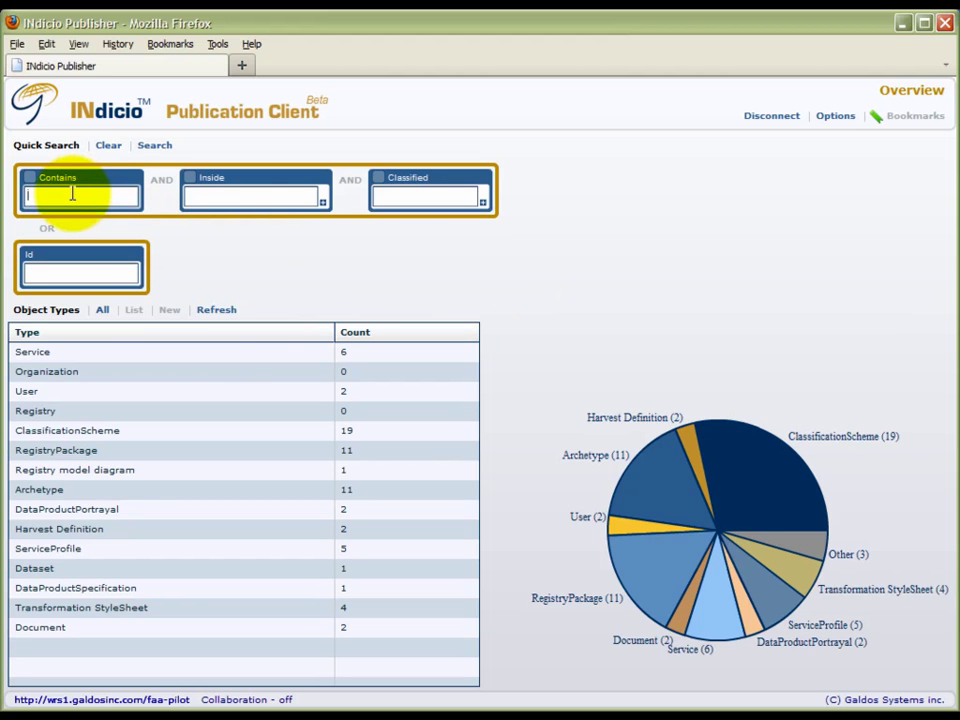
type("keyword")
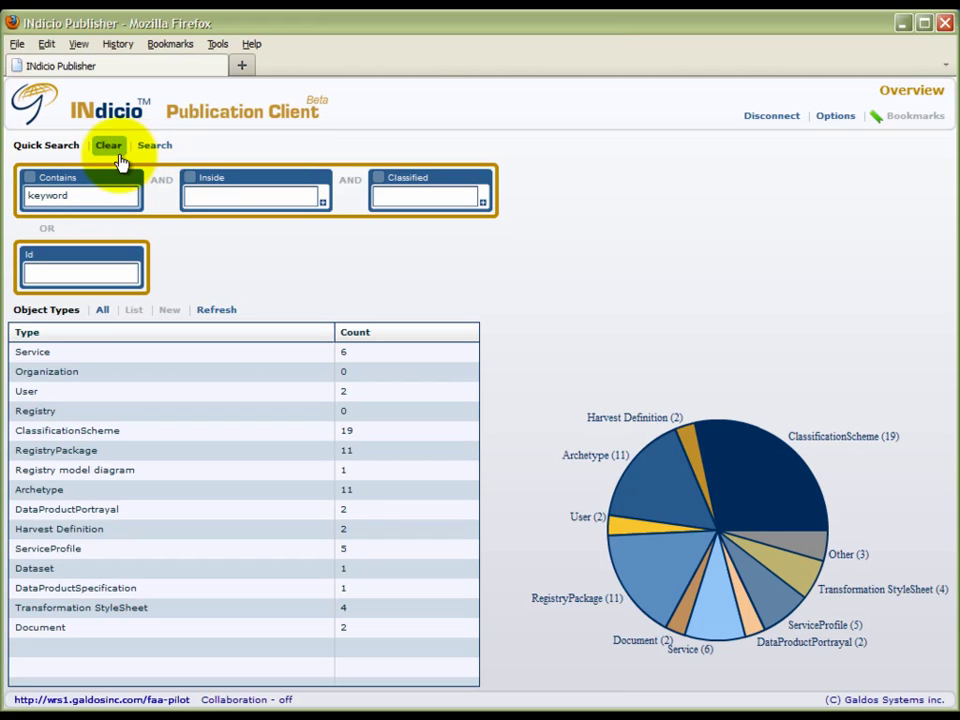
left_click(109, 150)
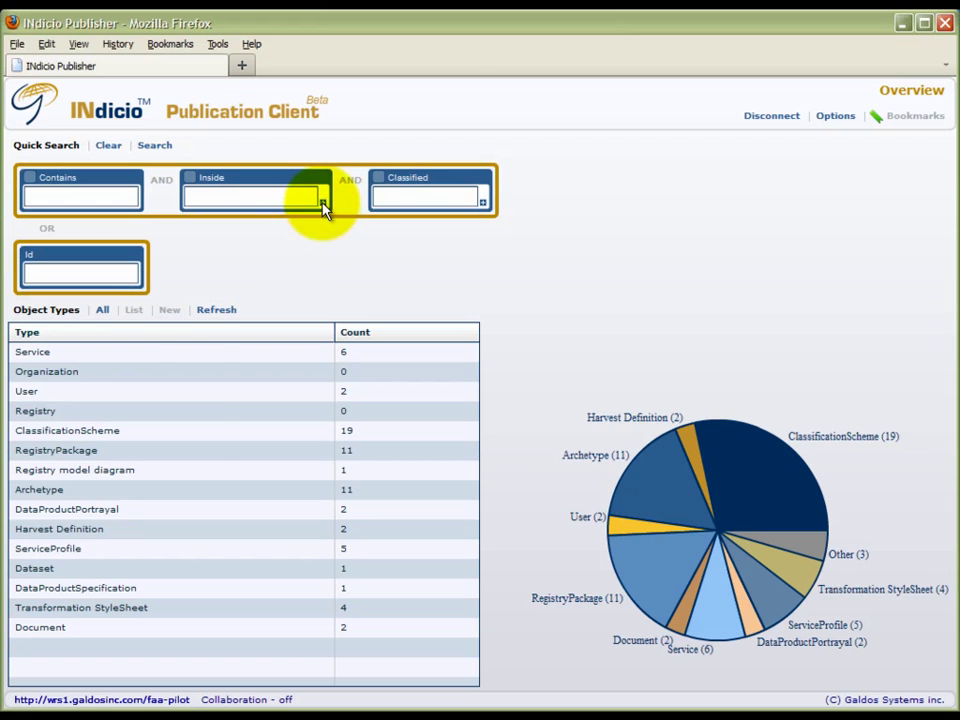
left_click(322, 204)
left_click(267, 262)
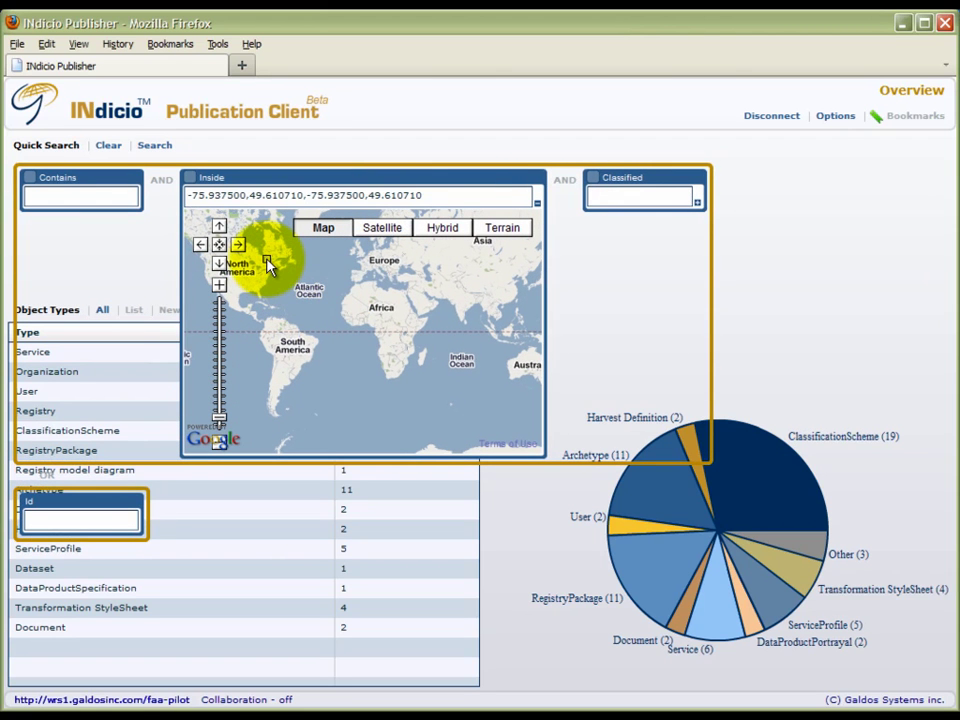
left_click_drag(267, 262, 407, 322)
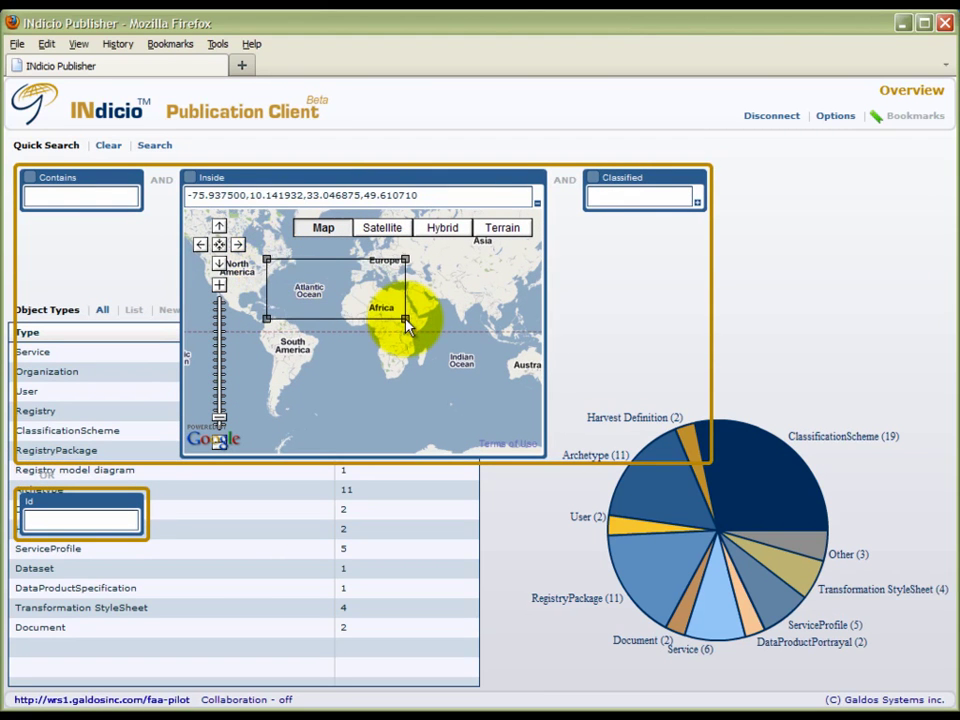
left_click(109, 146)
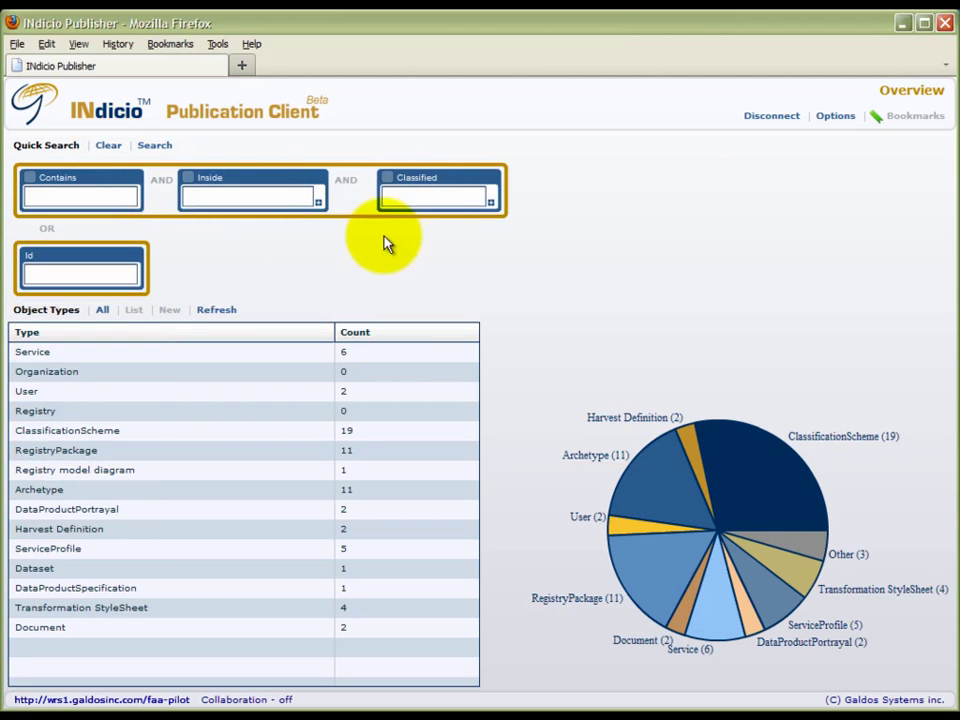
left_click(490, 202)
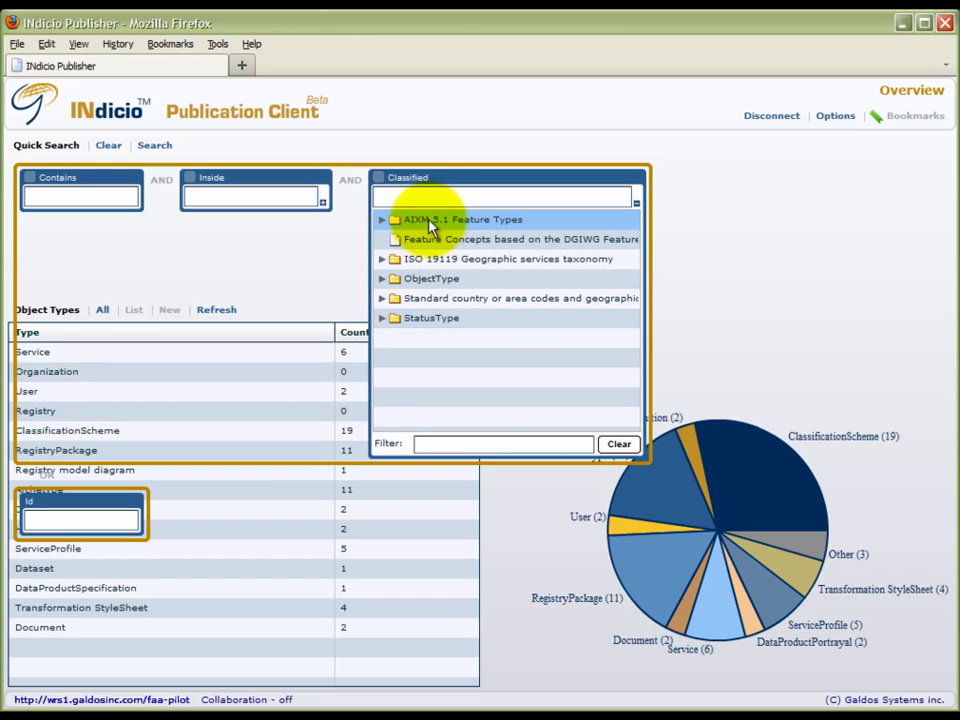
left_click(381, 221)
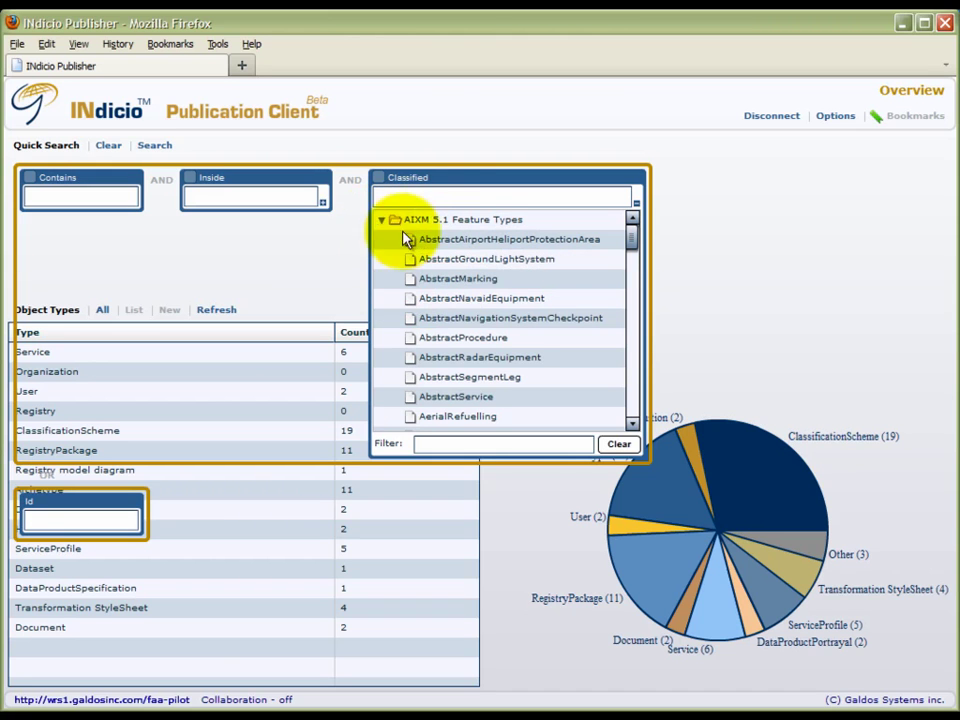
left_click(463, 299)
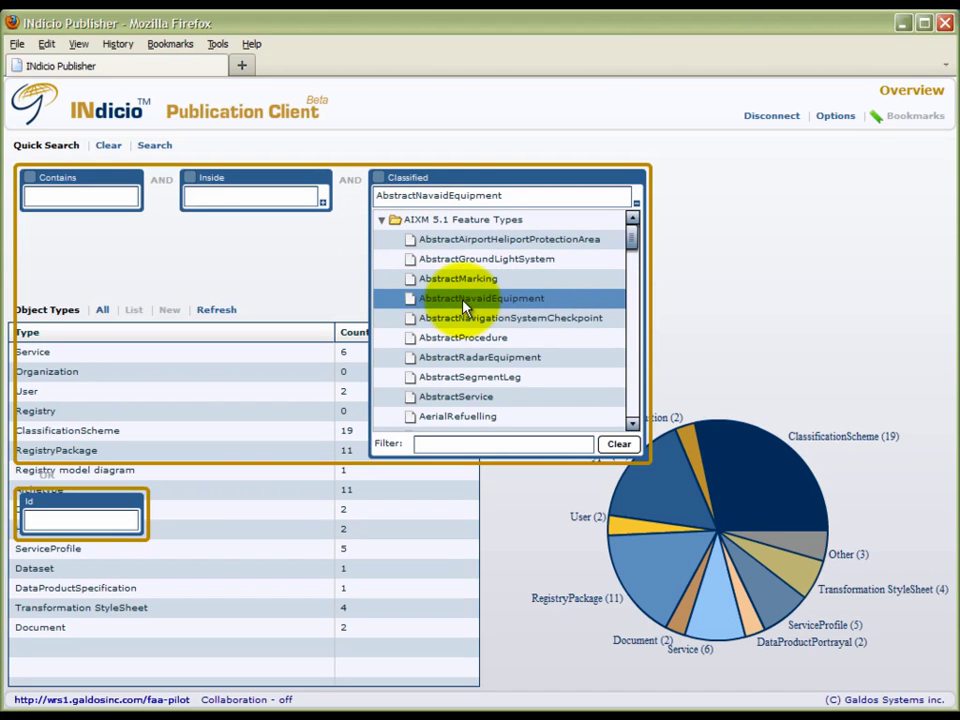
left_click(106, 147)
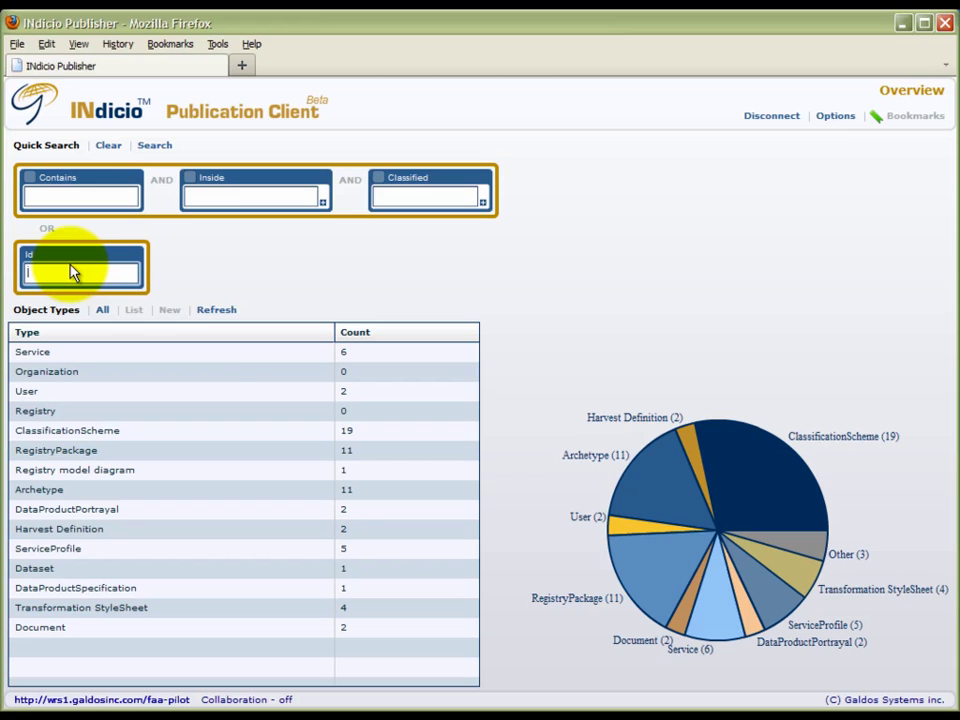
- Clear the Id quick-search field and select the Registry model diagram object type
type("#")
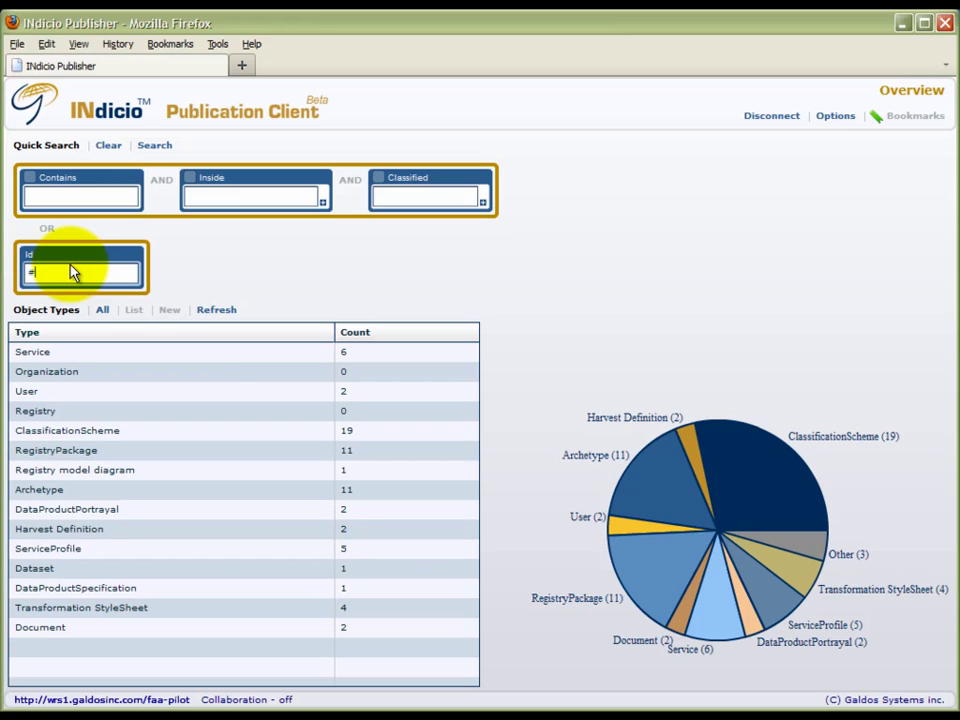
left_click(116, 148)
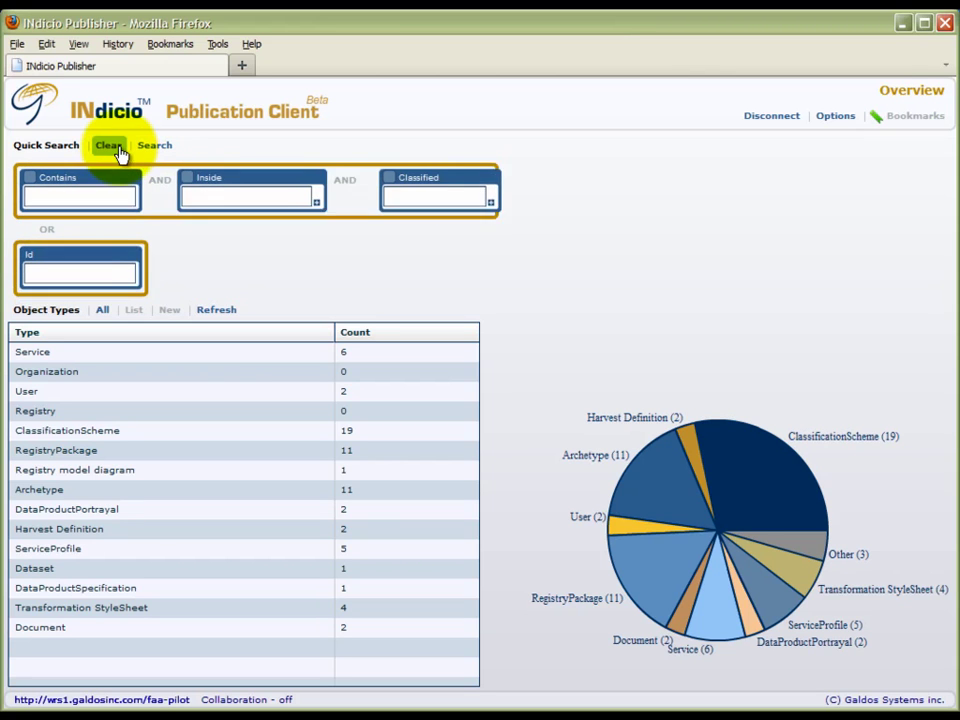
left_click(83, 476)
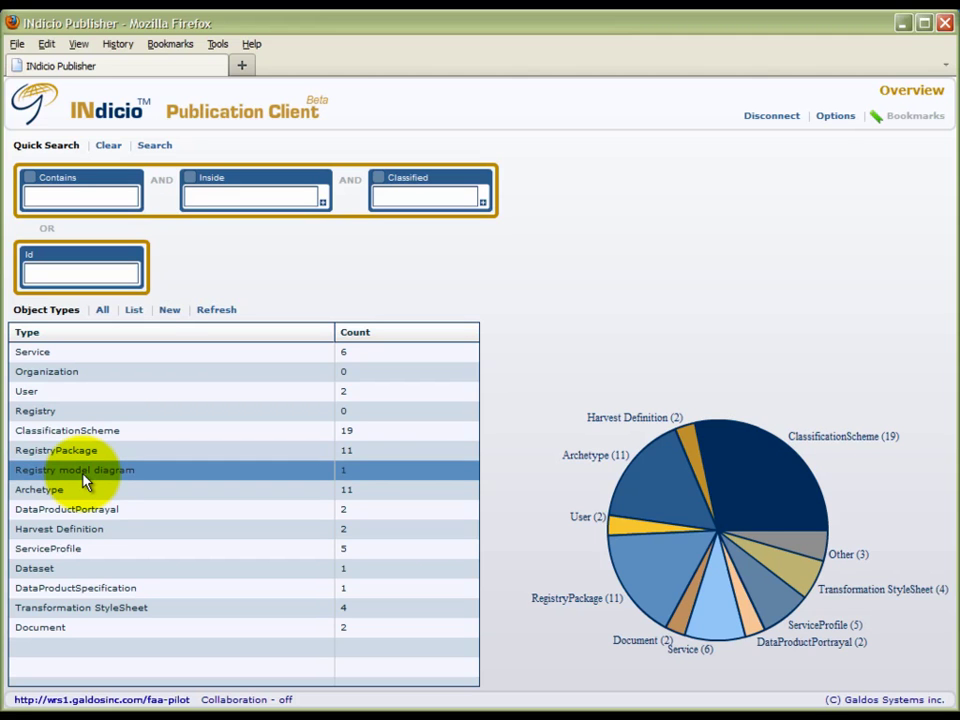
- Open the FAA ebRIM model diagram's JPEG repository item as an image in a new tab
double_click(83, 478)
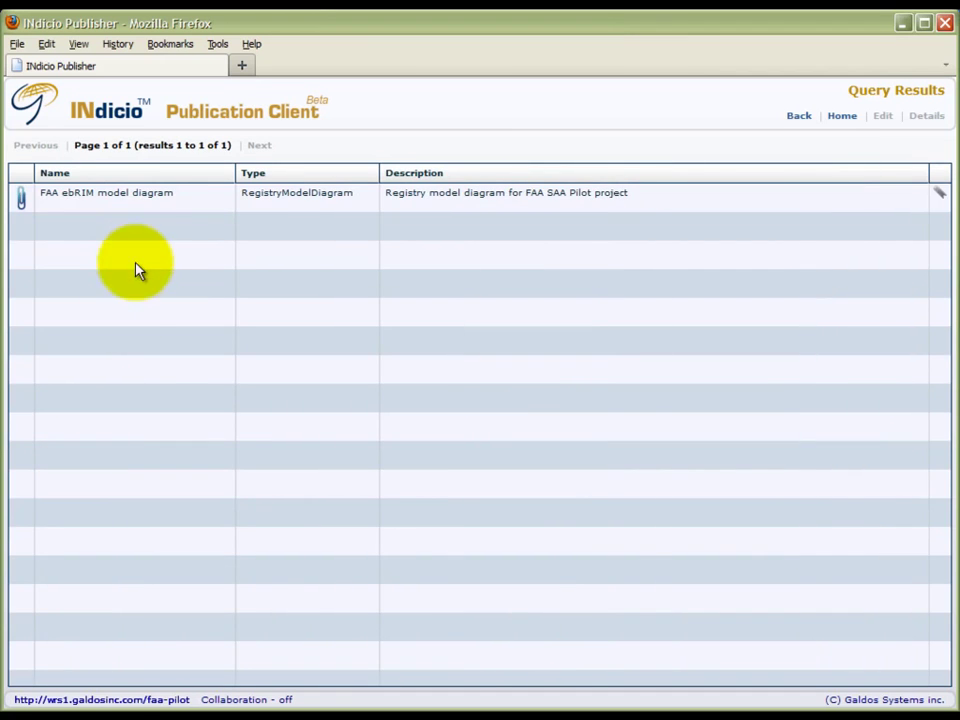
left_click(141, 203)
double_click(141, 203)
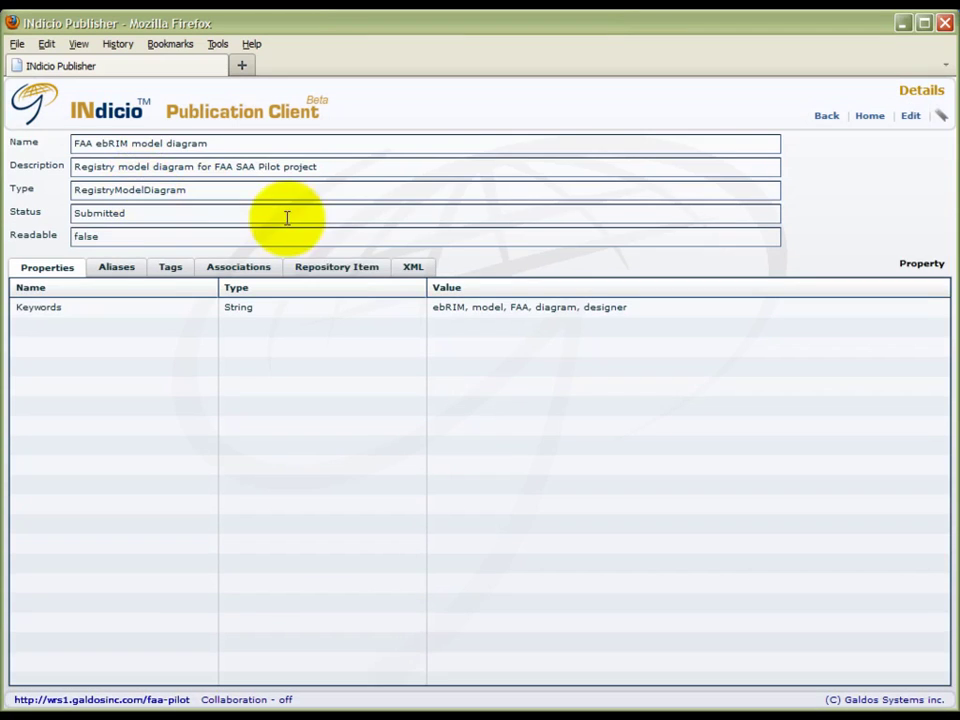
left_click(333, 267)
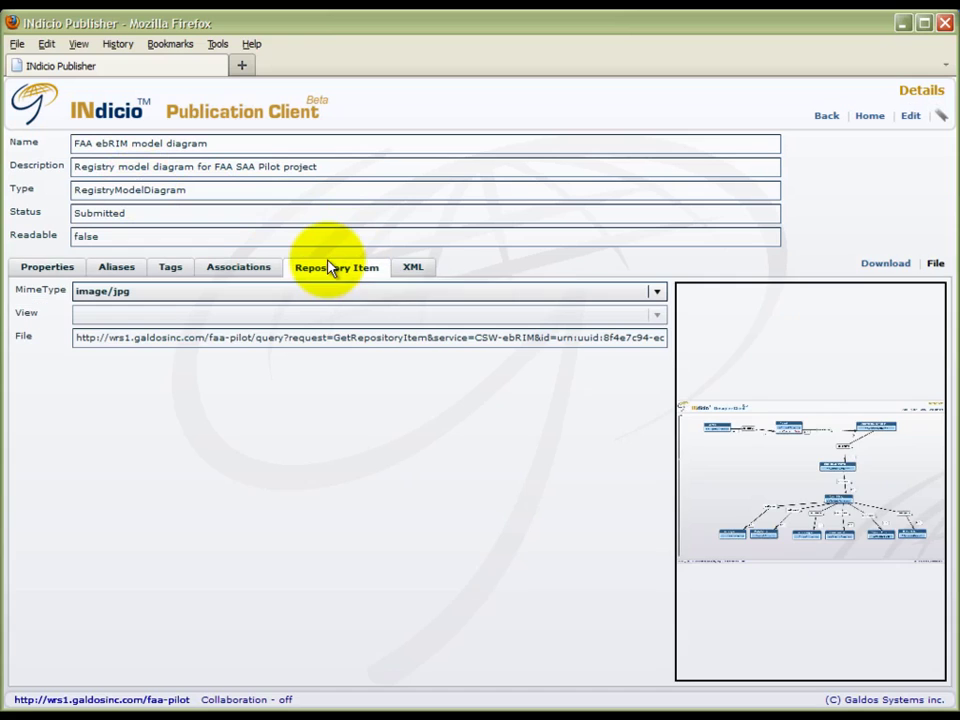
left_click(886, 264)
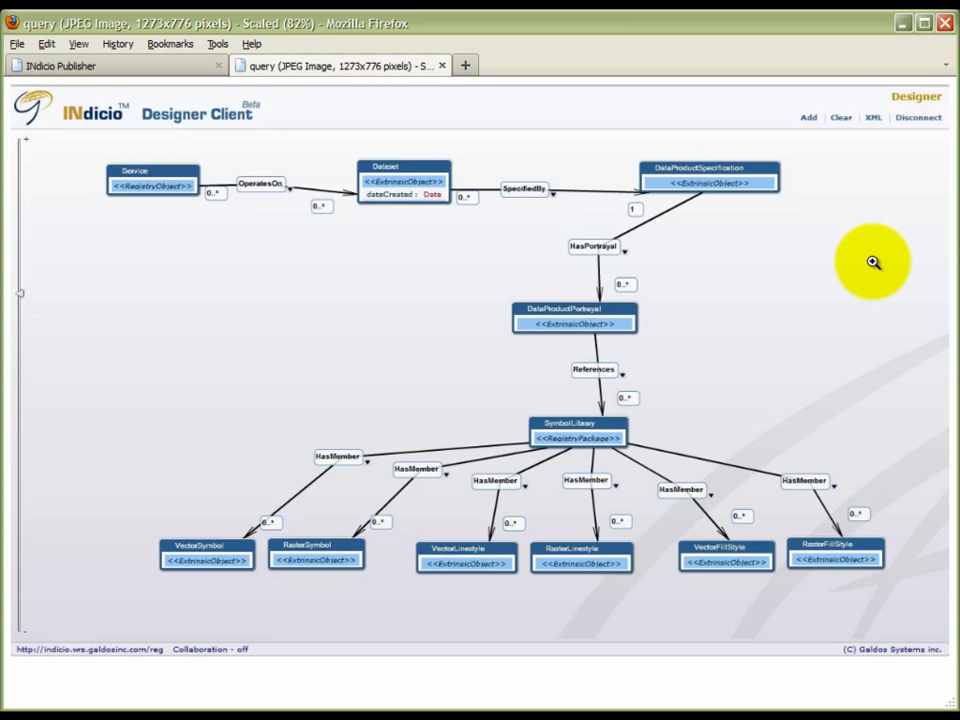
- View the FAA ebRIM diagram image at full size
left_click(703, 306)
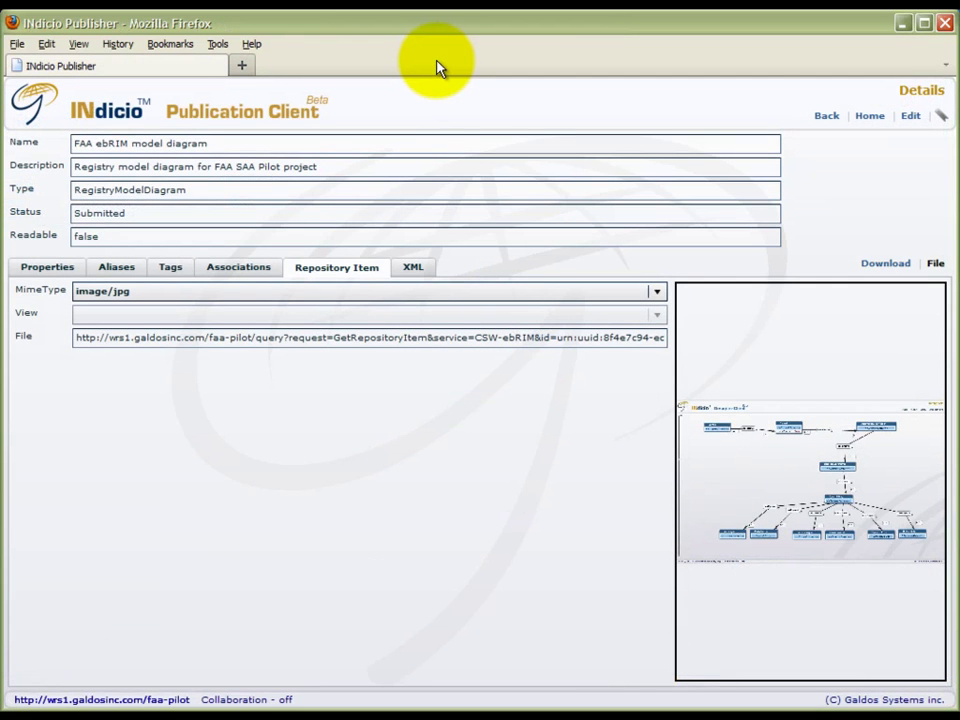
- From the overview, run a Contains search for 'airspace' to get five results
left_click(868, 118)
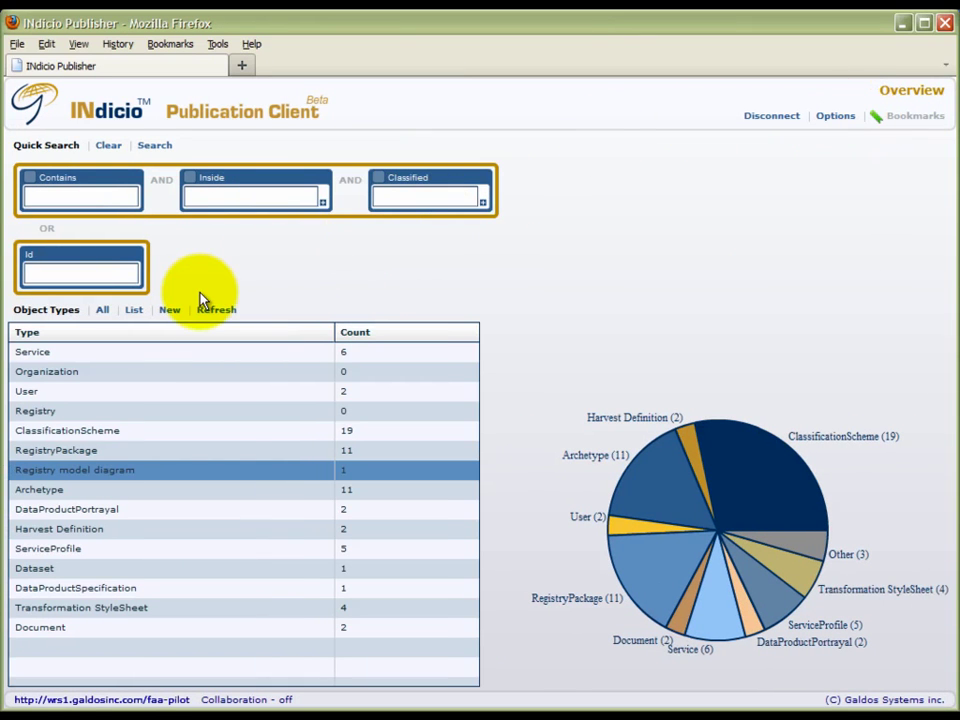
left_click(64, 197)
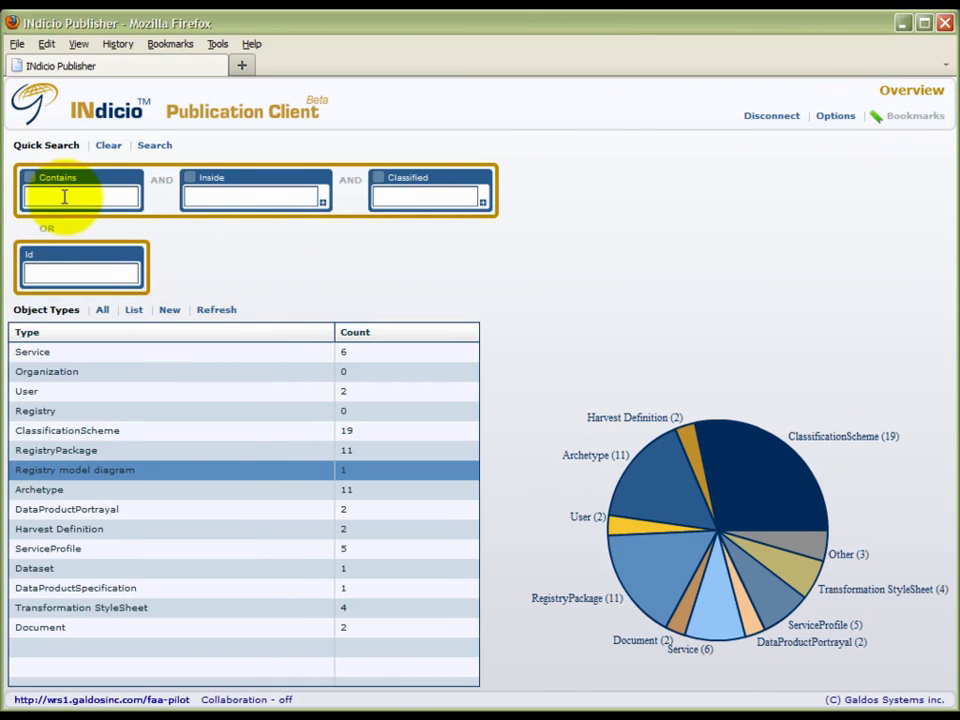
type("airspace")
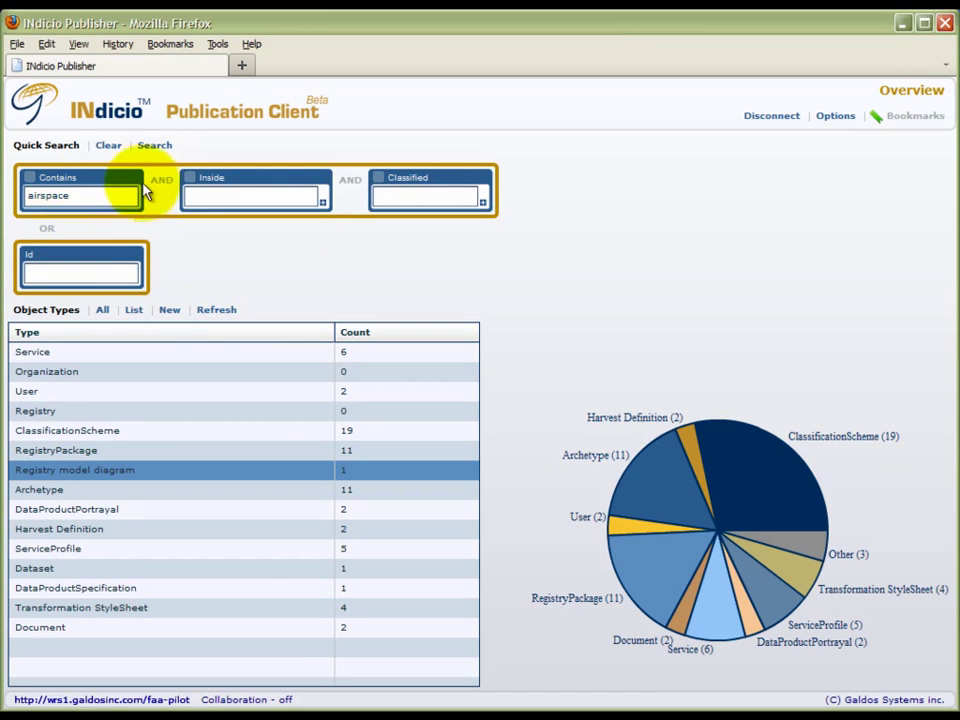
left_click(153, 146)
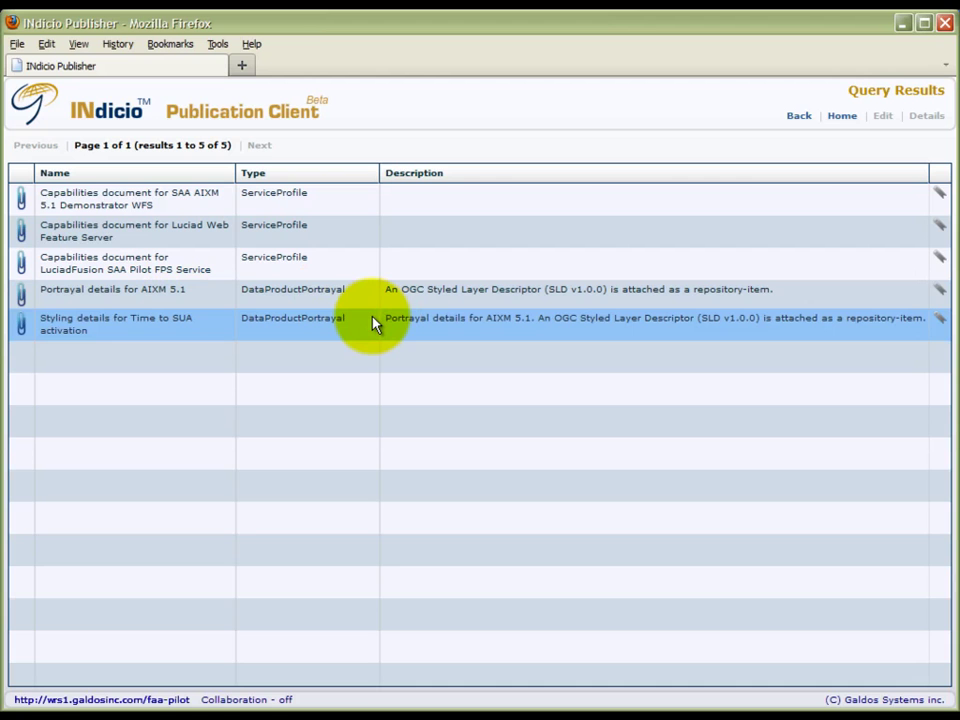
- Open the 'Styling details for Time to SUA activation' record and view its SLD repository item as XML
left_click(127, 326)
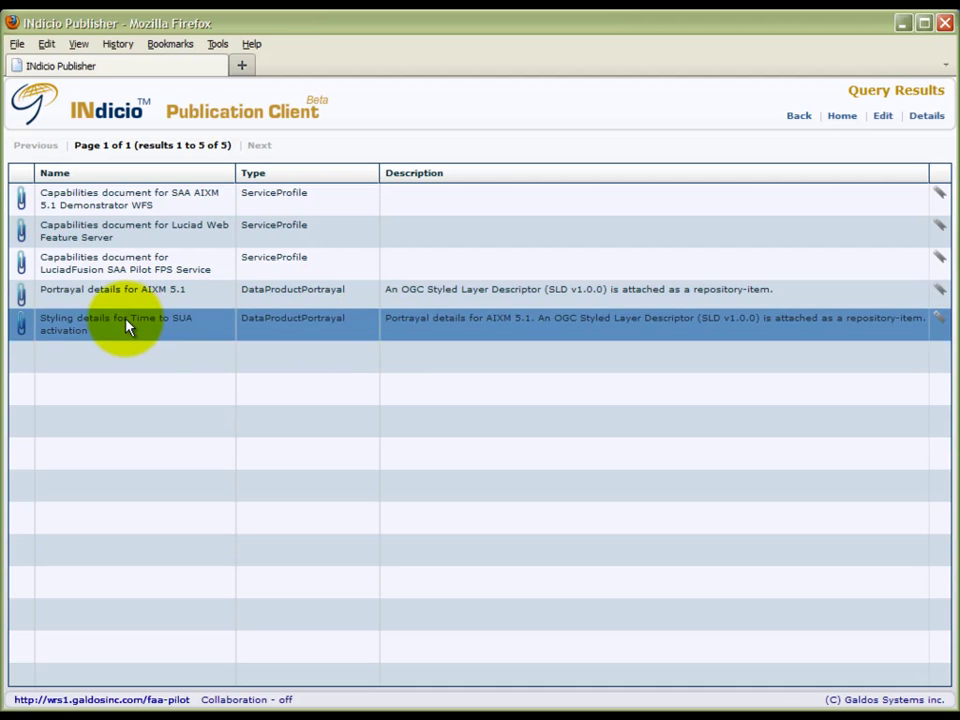
double_click(127, 326)
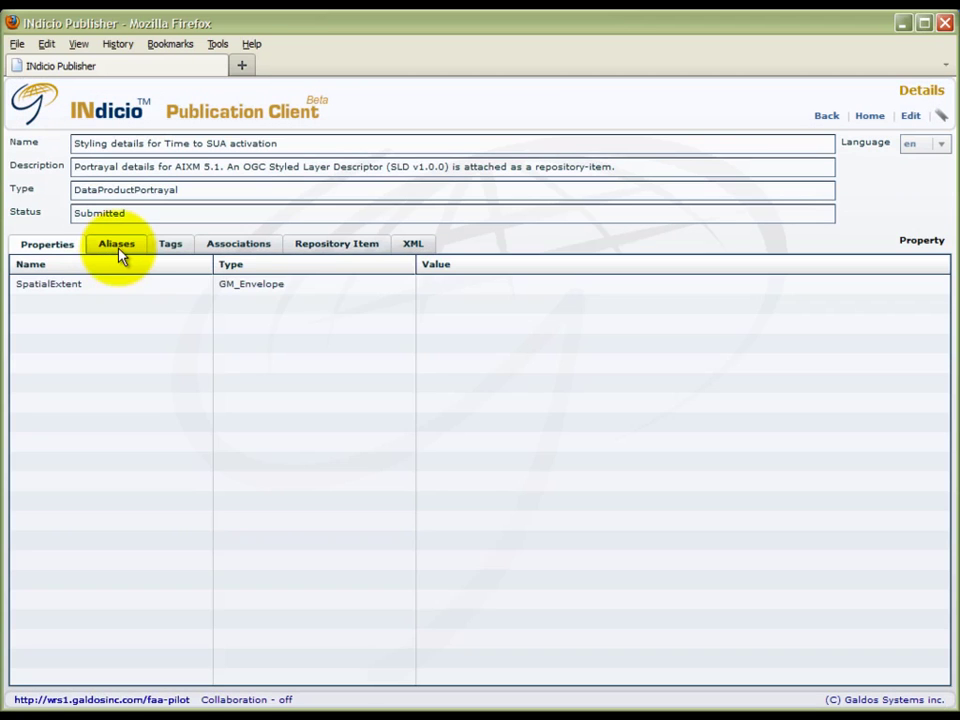
left_click(338, 250)
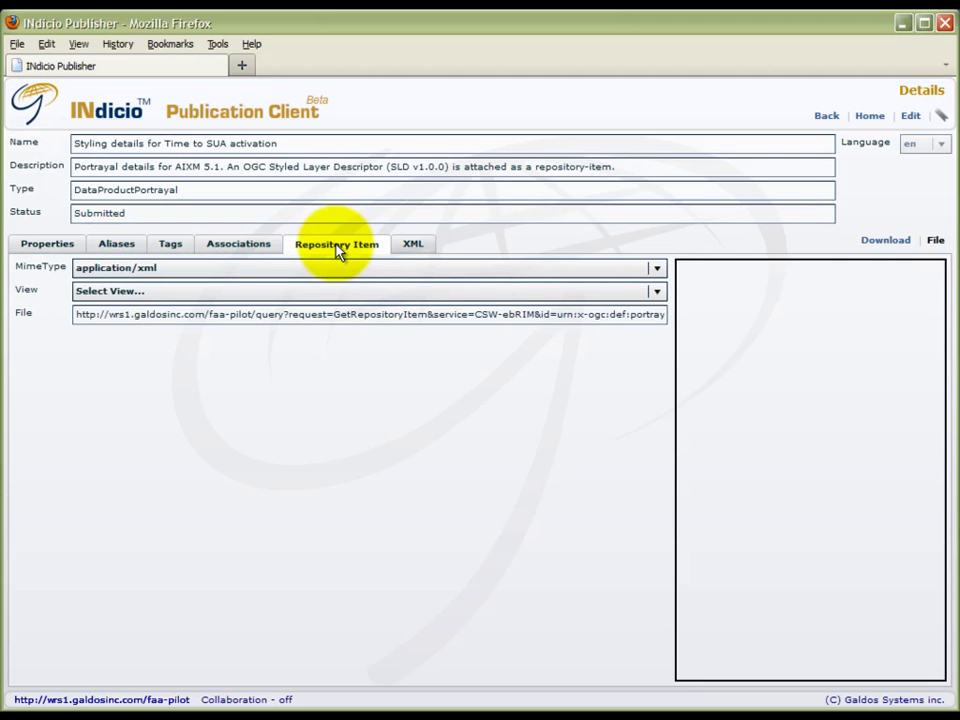
left_click(872, 248)
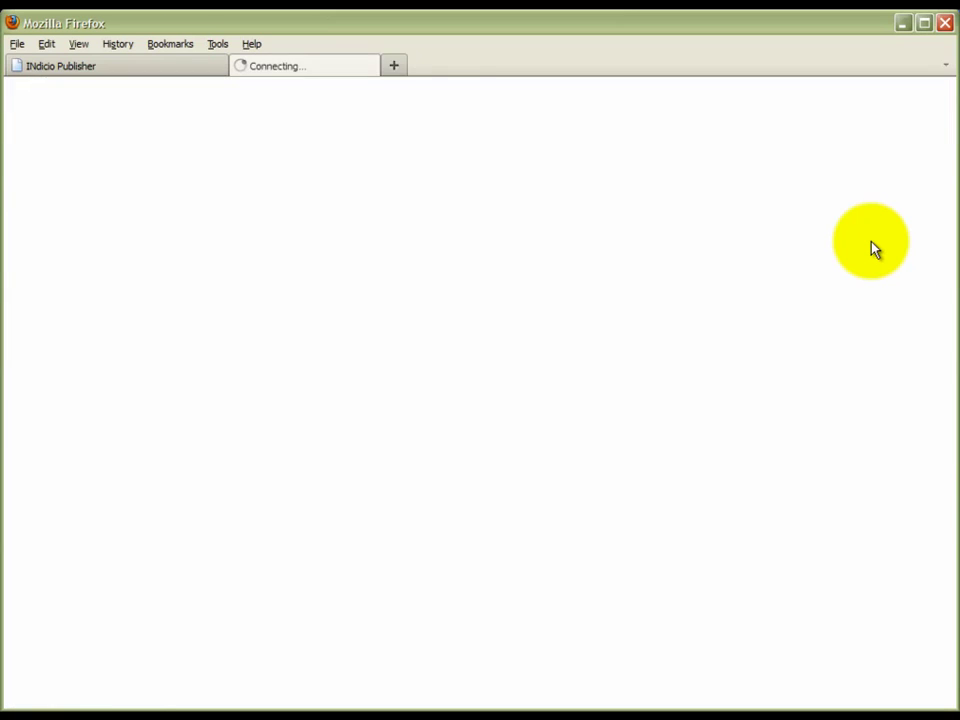
mouse_move(945, 133)
left_mouse_down()
mouse_move(945, 246)
mouse_move(945, 111)
left_mouse_up()
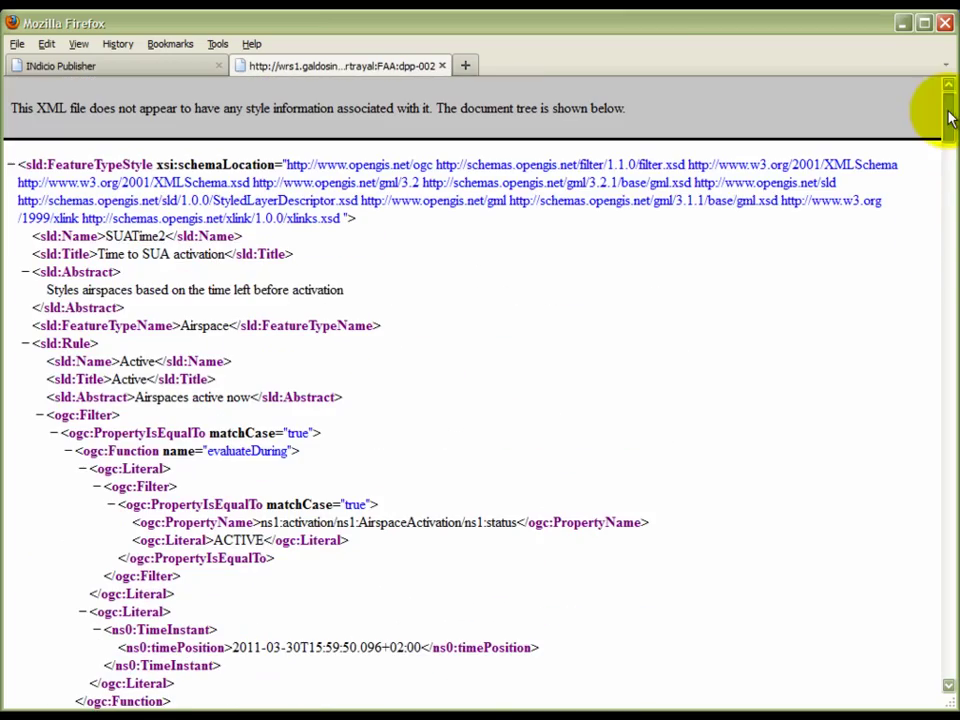
left_click(442, 65)
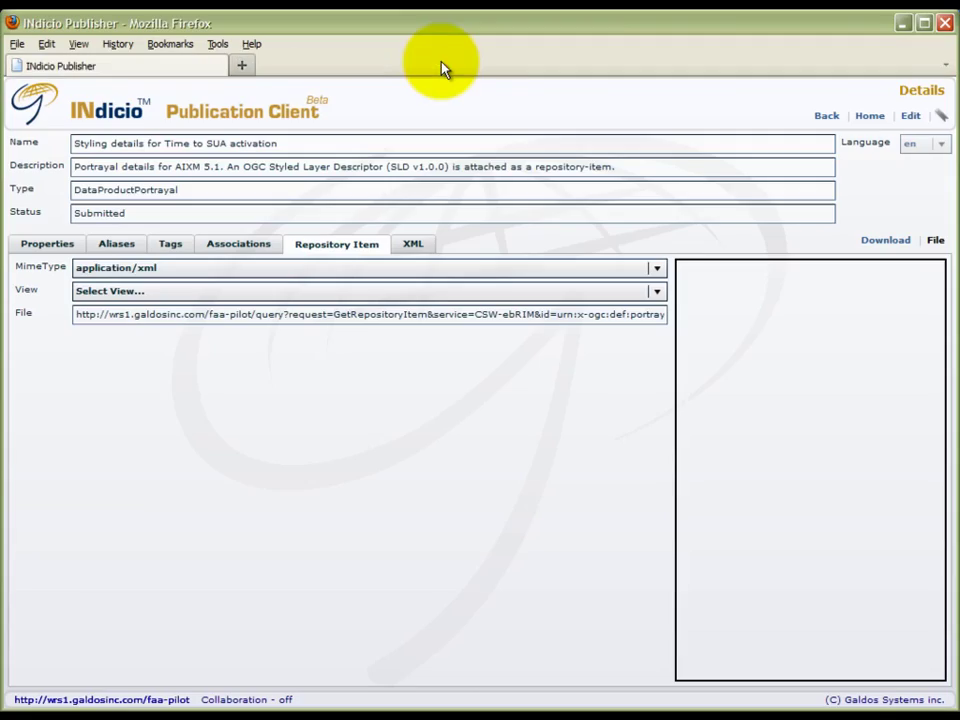
- View the SLD as an HTML legend and inspect the Active rule's evaluateDuring filter
left_click(657, 291)
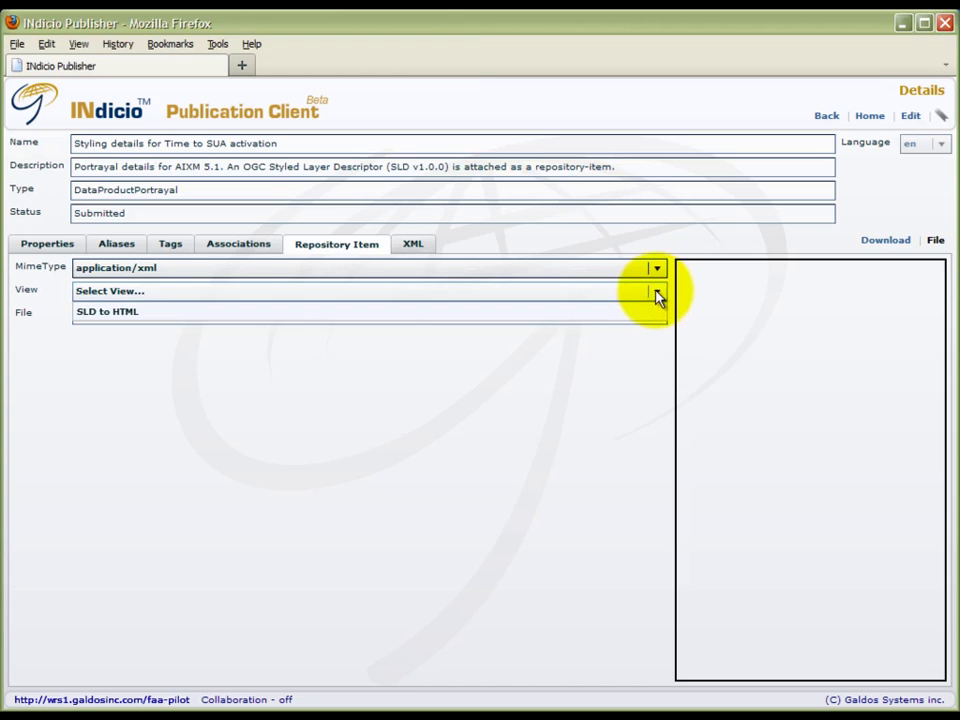
left_click(640, 315)
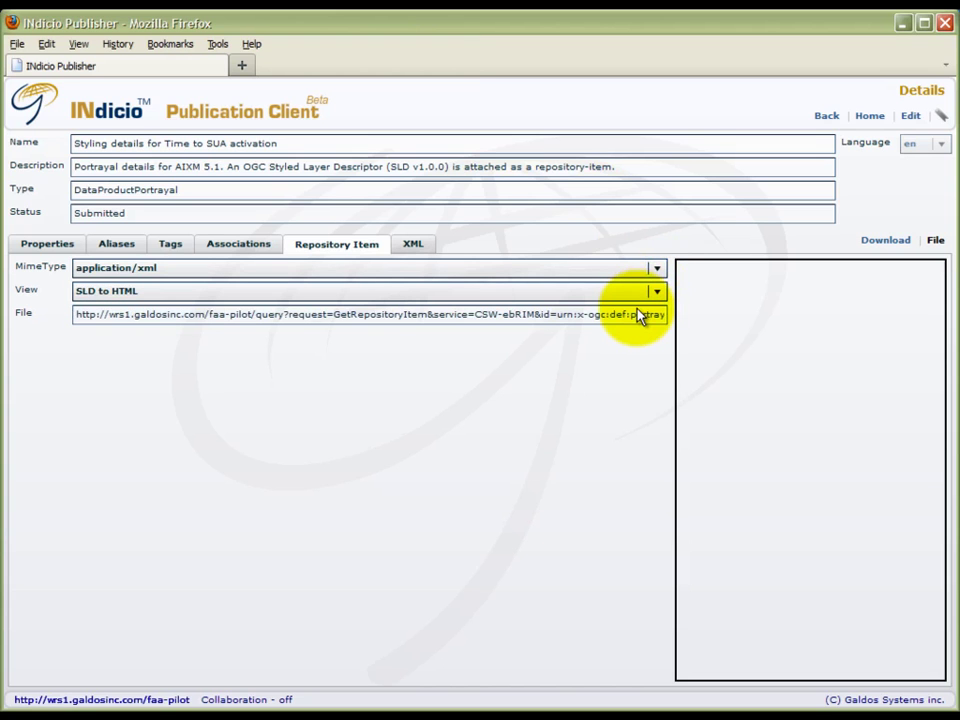
left_click(882, 242)
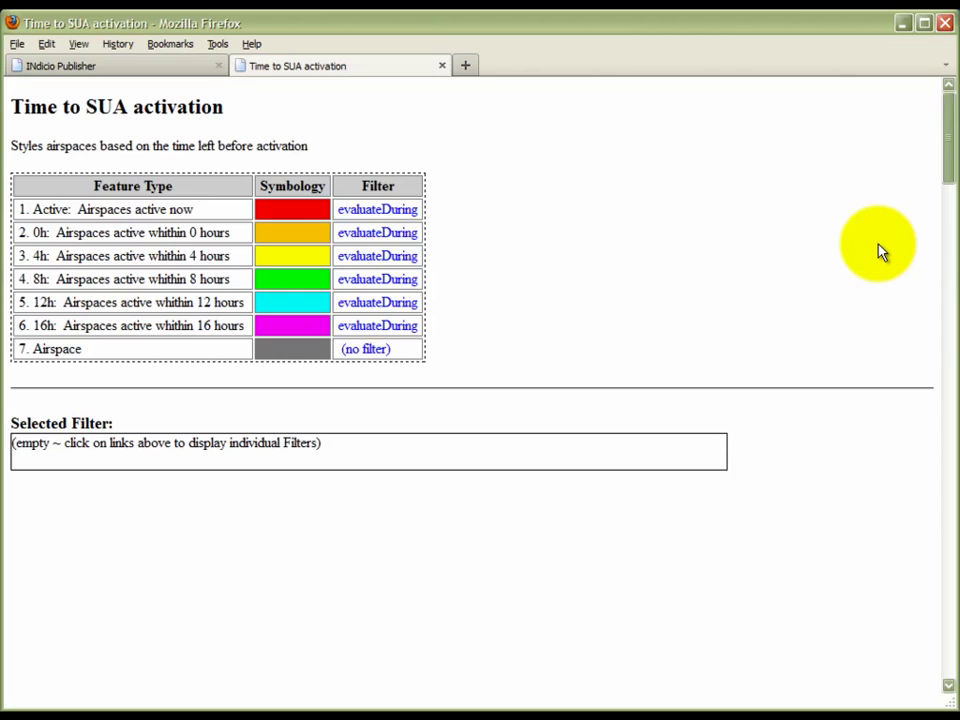
left_click(397, 209)
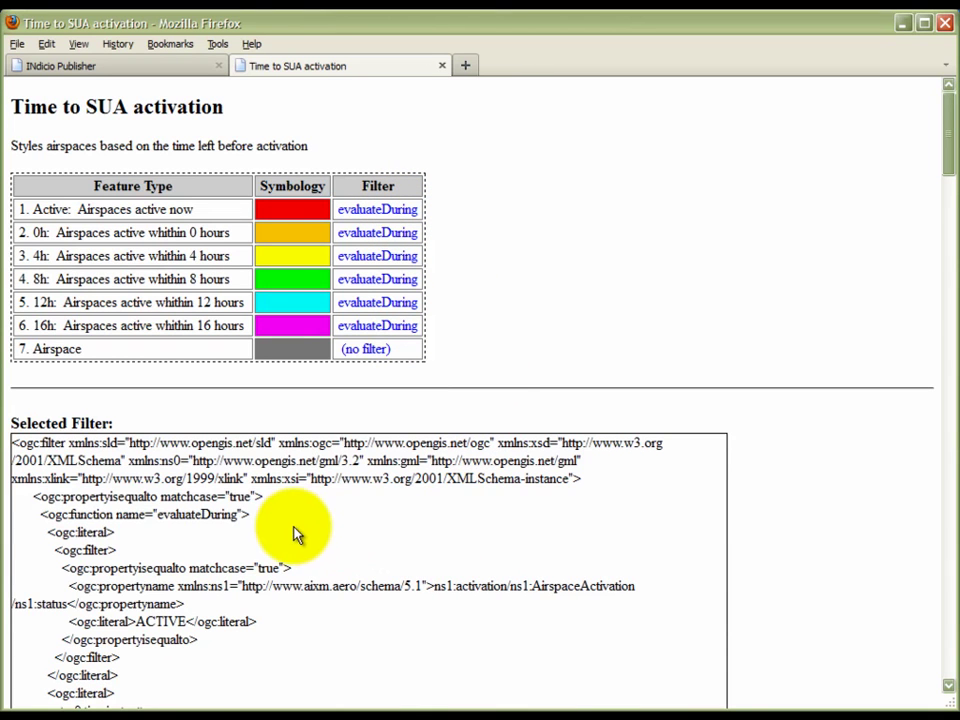
left_click(442, 66)
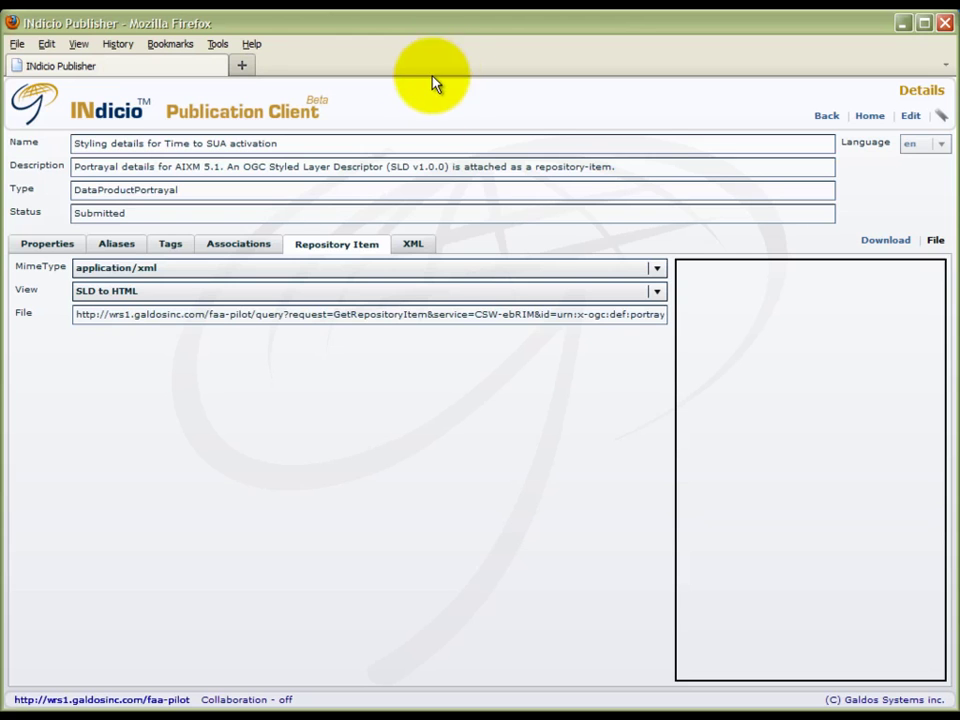
- Inspect the record's HasPortrayal association, then return to the registry overview
left_click(233, 248)
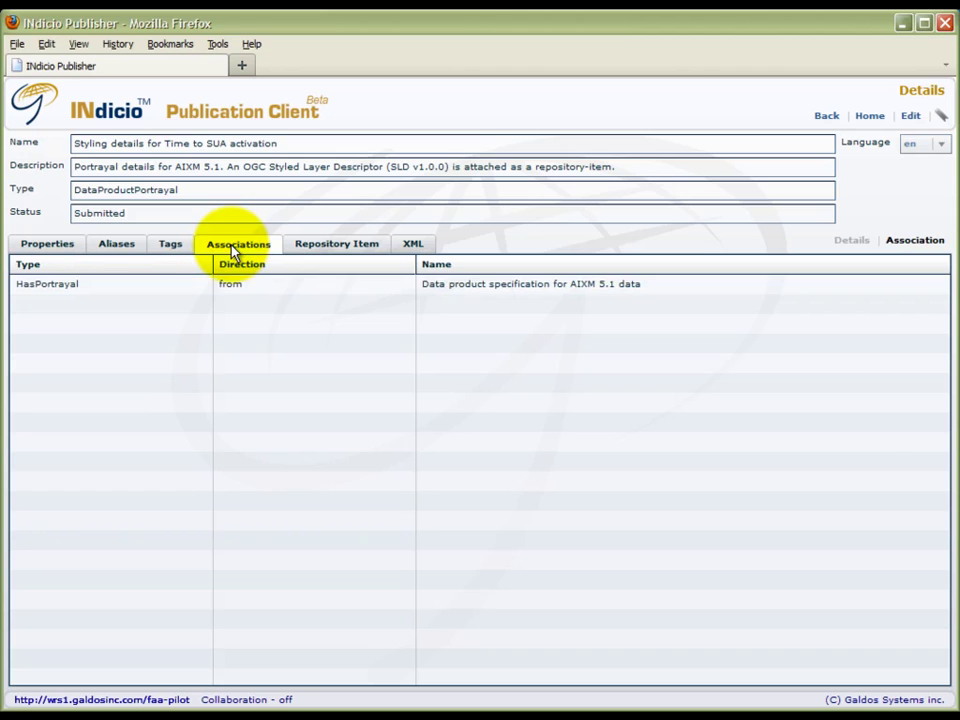
left_click(122, 288)
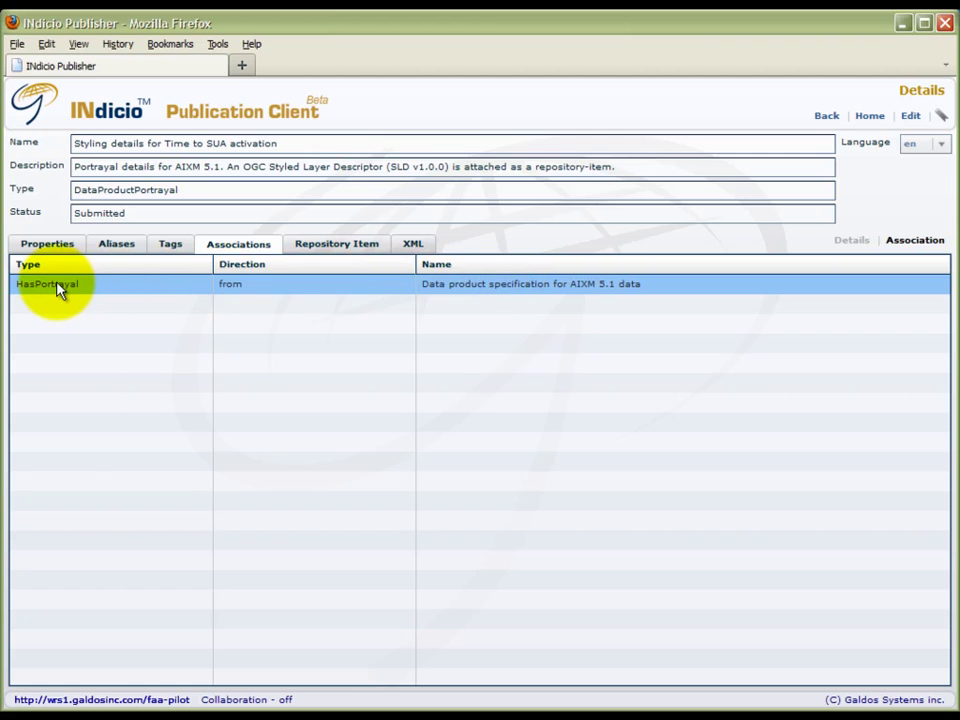
left_click(869, 116)
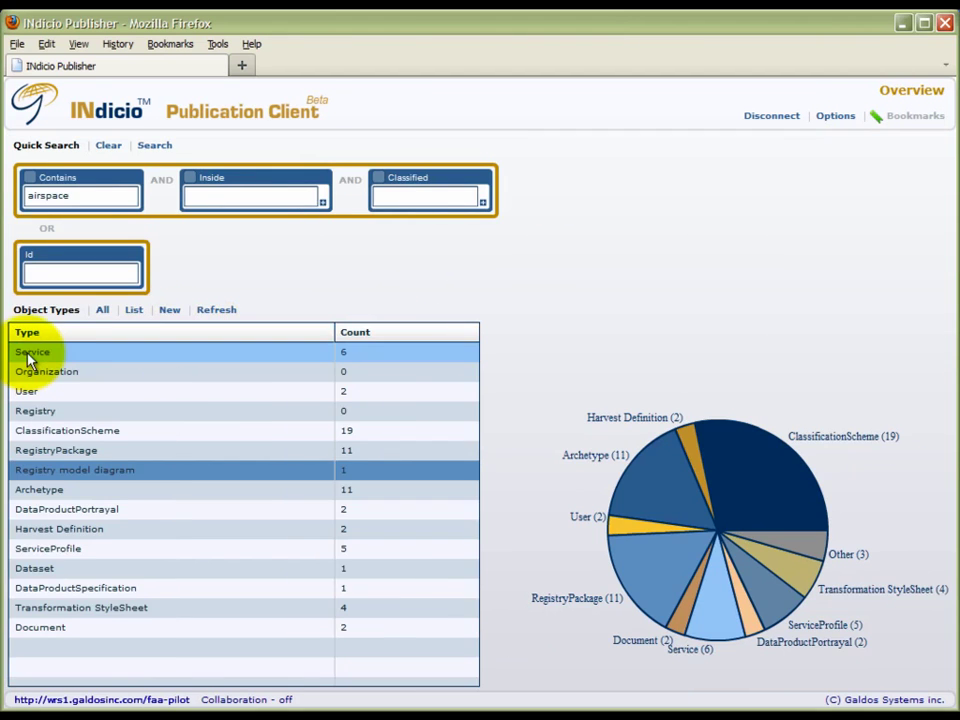
- List the six Service objects and open the Envitia FAA WMS Service details
left_click(30, 358)
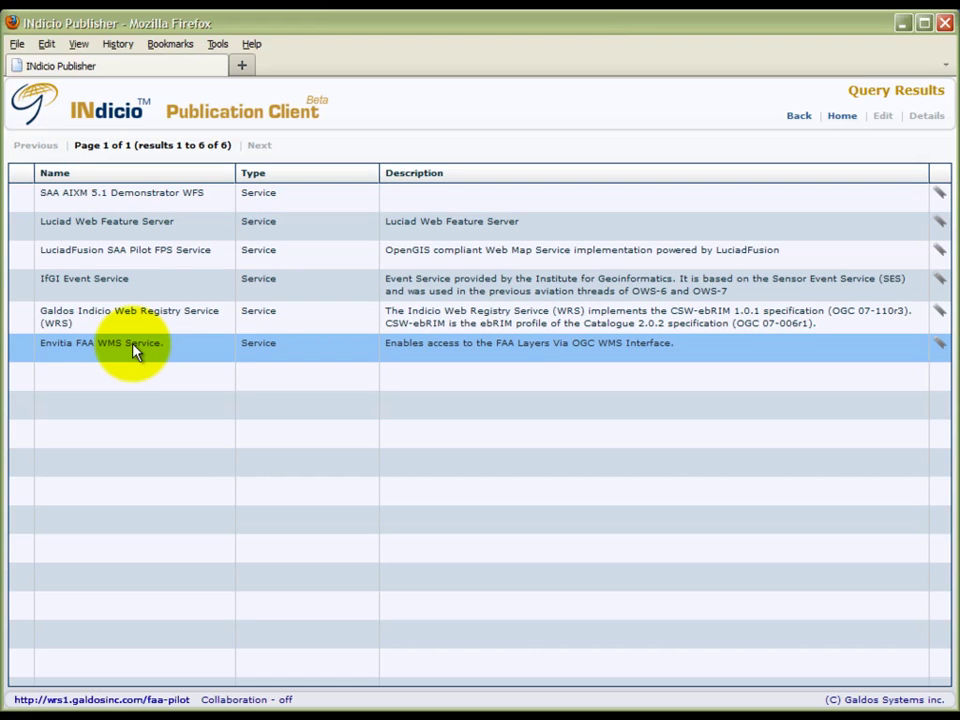
double_click(135, 346)
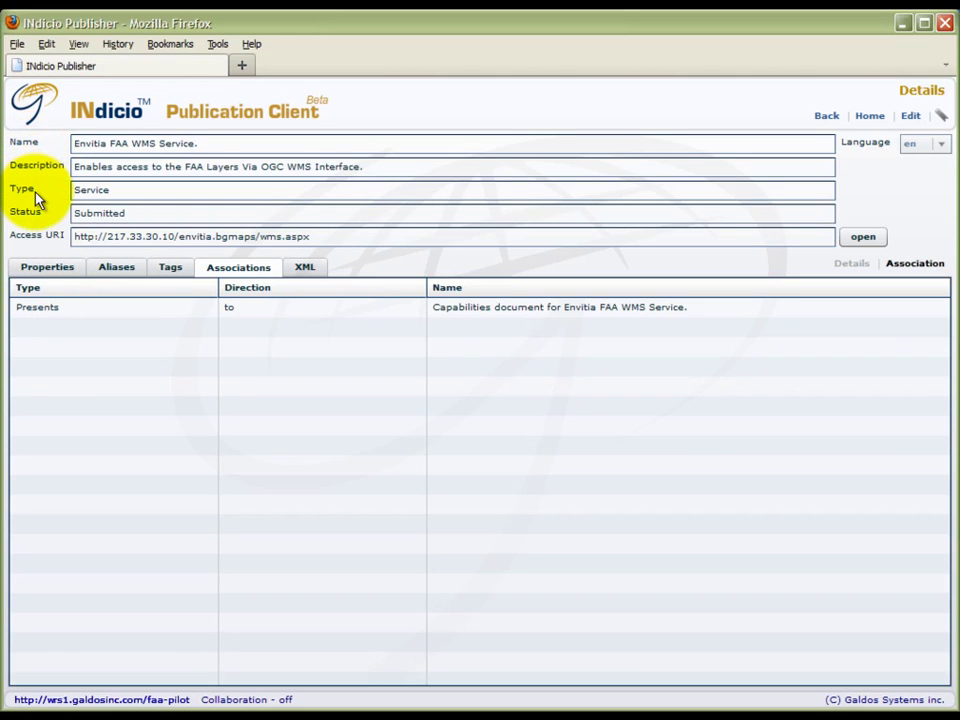
- Follow the service's AdditionalInformation property link to the SaaPilotFPSEnvitia OGC wiki page
left_click(60, 266)
left_click(70, 332)
left_click(78, 367)
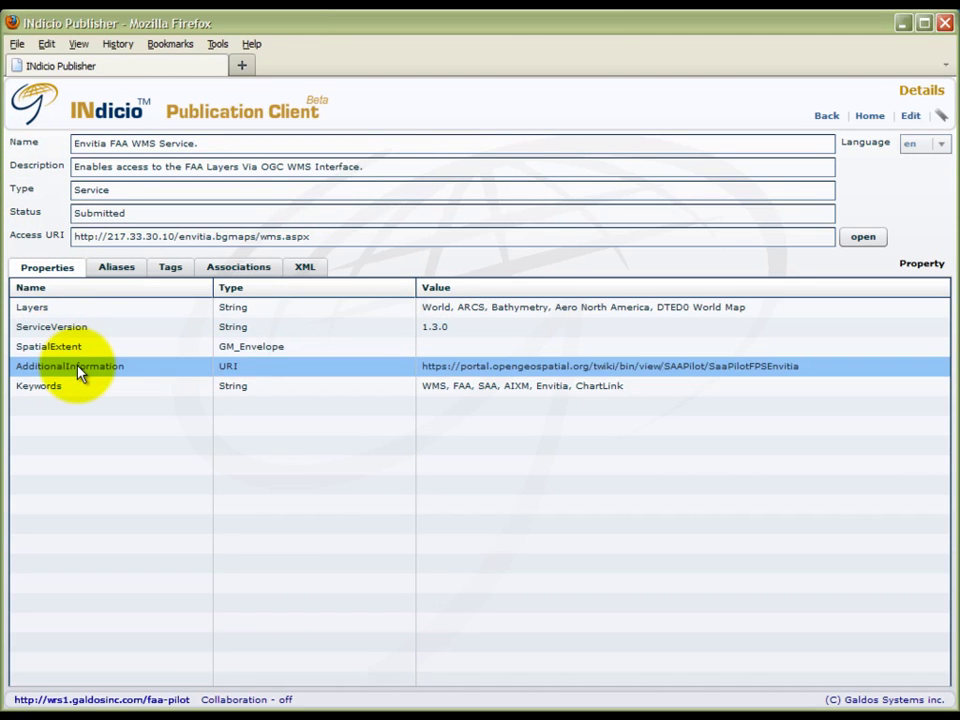
double_click(624, 371)
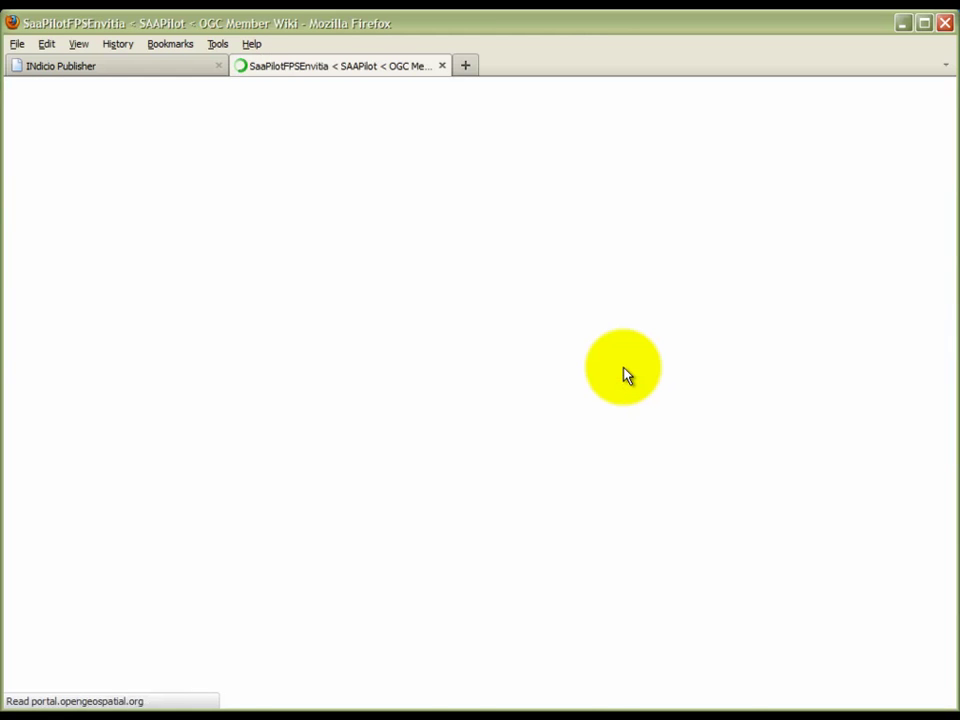